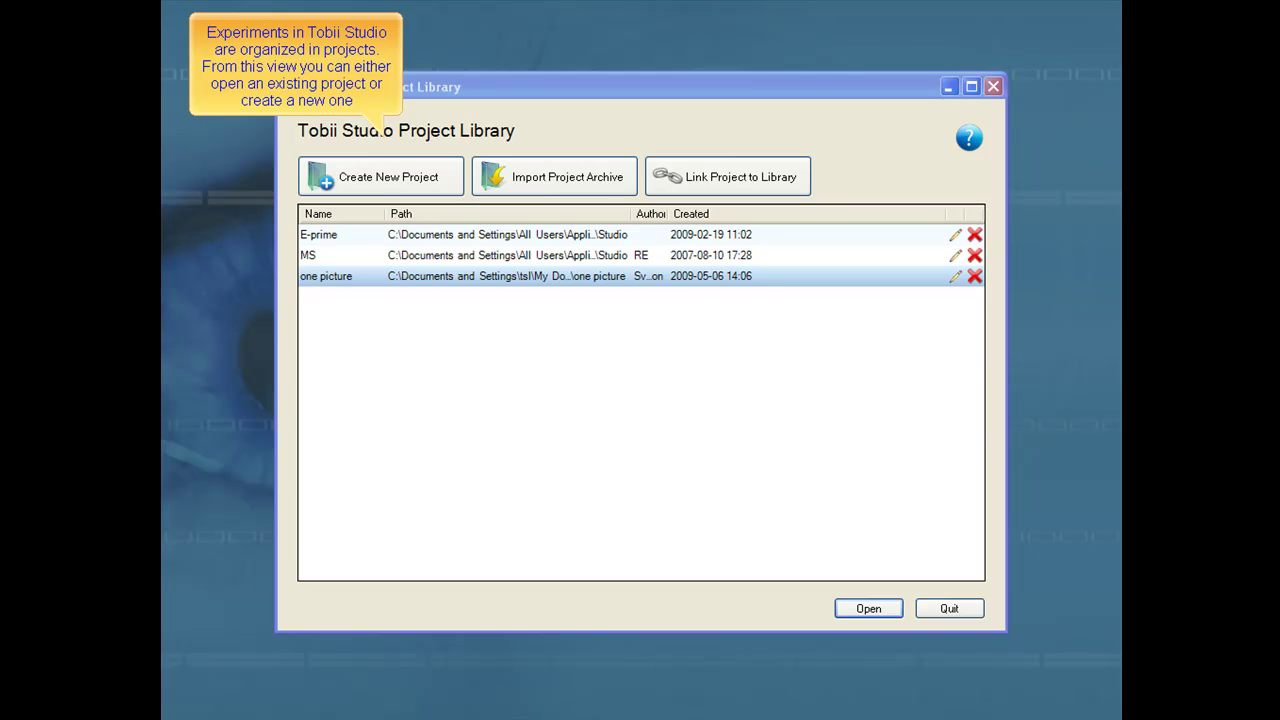
# - Create a new Tobii Studio project named 'Project A' and continue to test setup
pyautogui.click(436, 175)
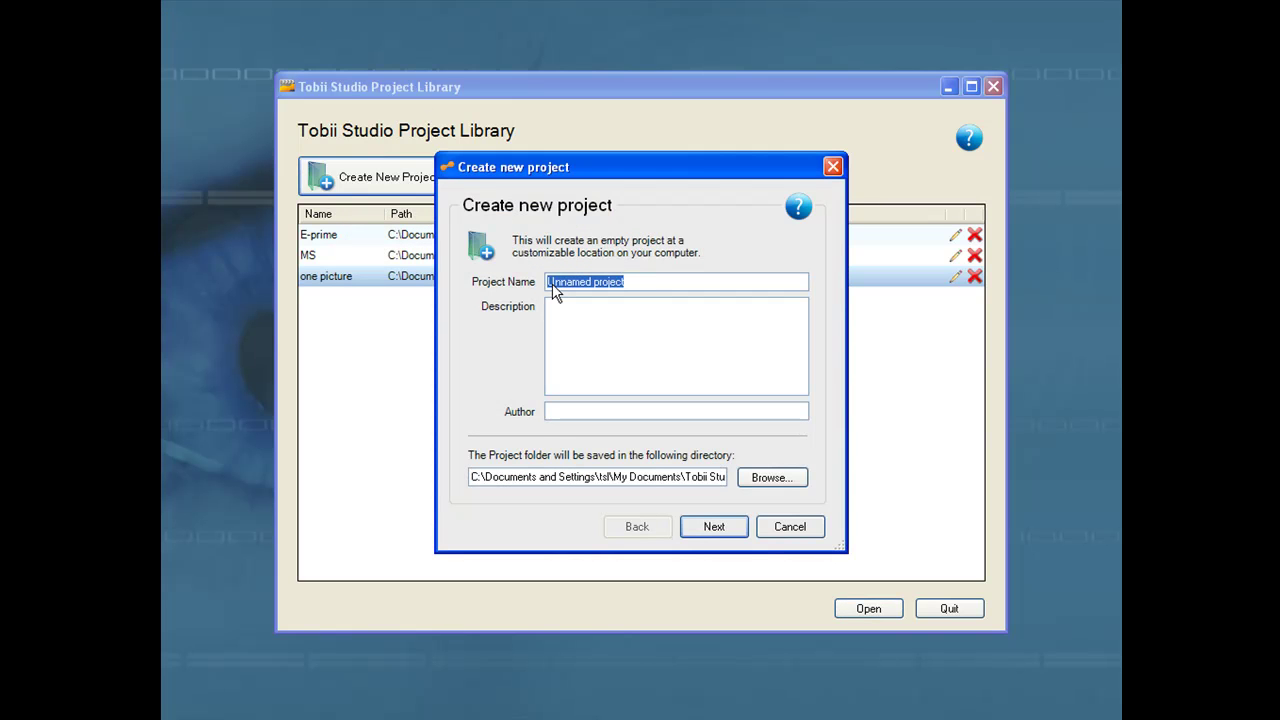
pyautogui.write('Project')
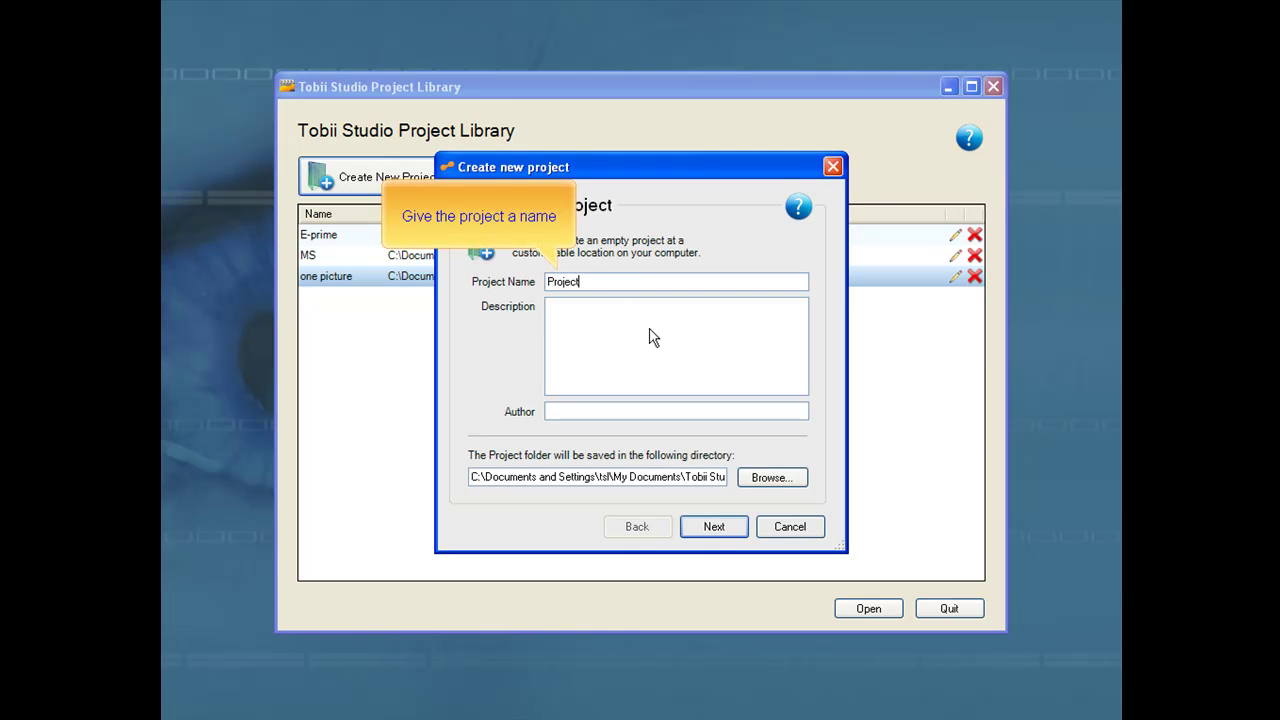
pyautogui.write(' A')
pyautogui.click(700, 528)
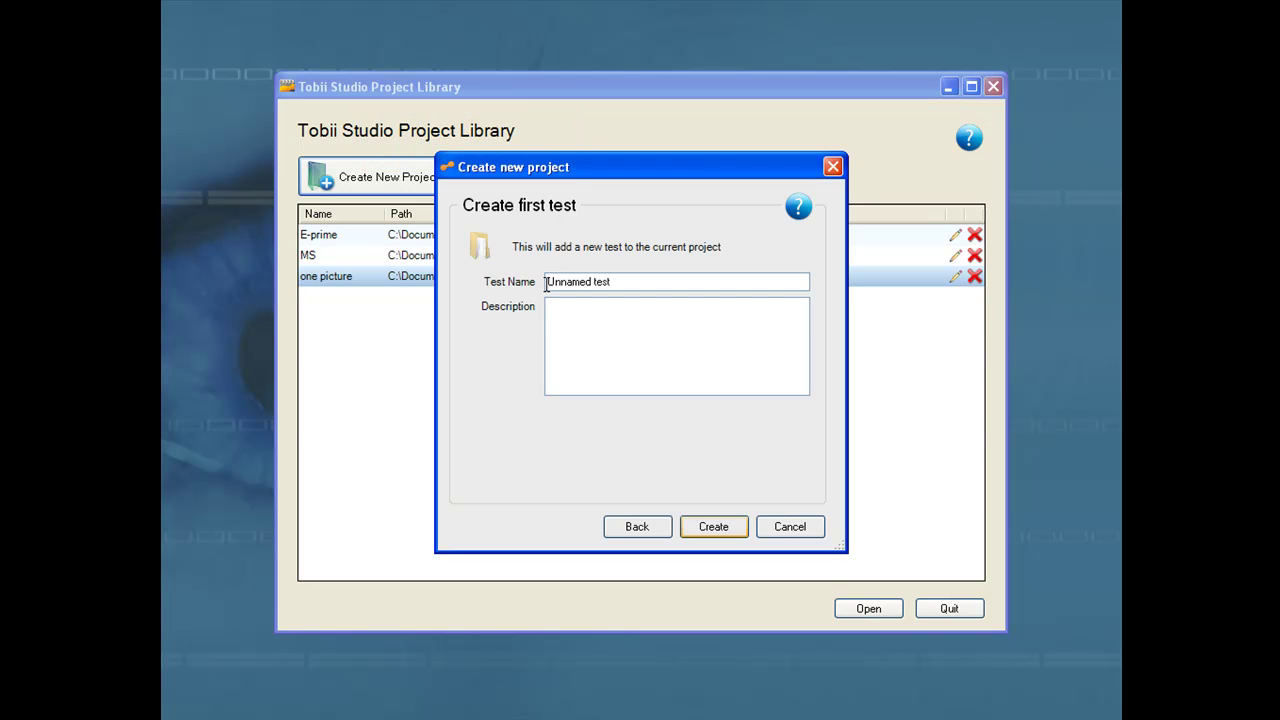
# - Rename the first test from 'Unnamed test' to 'Test 1' and create the project
pyautogui.tripleClick(546, 284)
pyautogui.write('Tes')
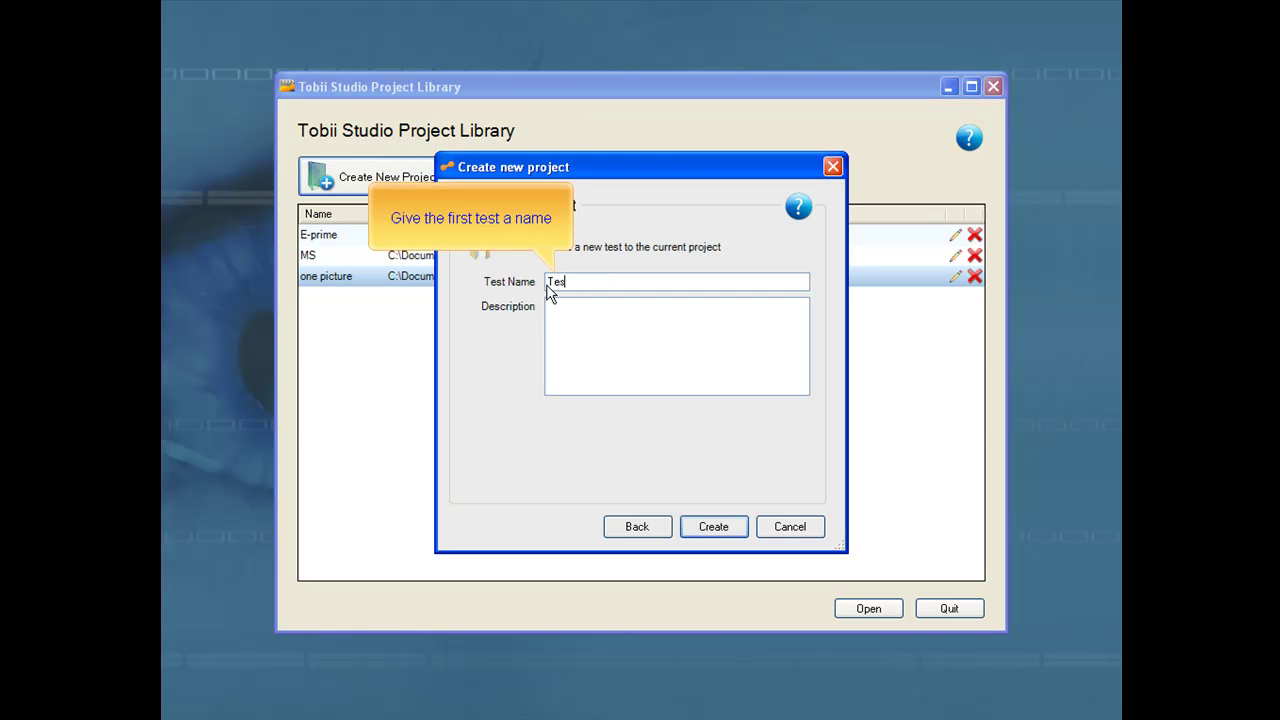
pyautogui.write('t 1')
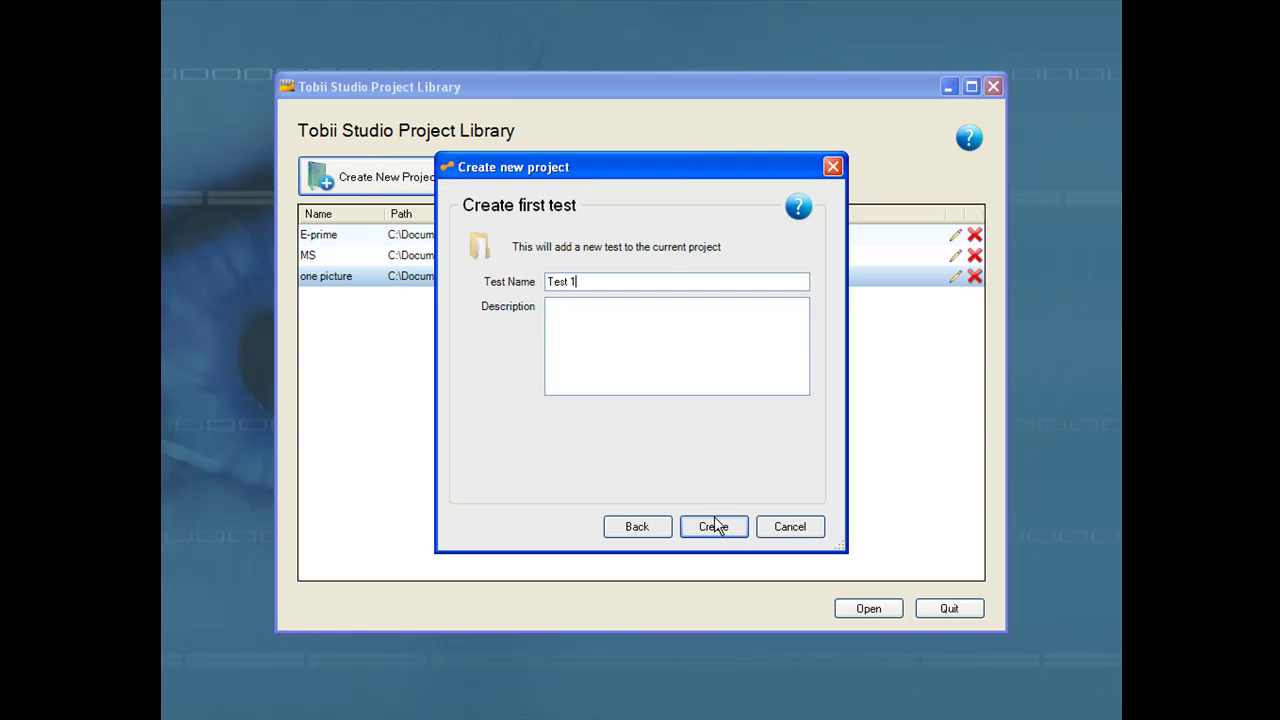
pyautogui.click(712, 522)
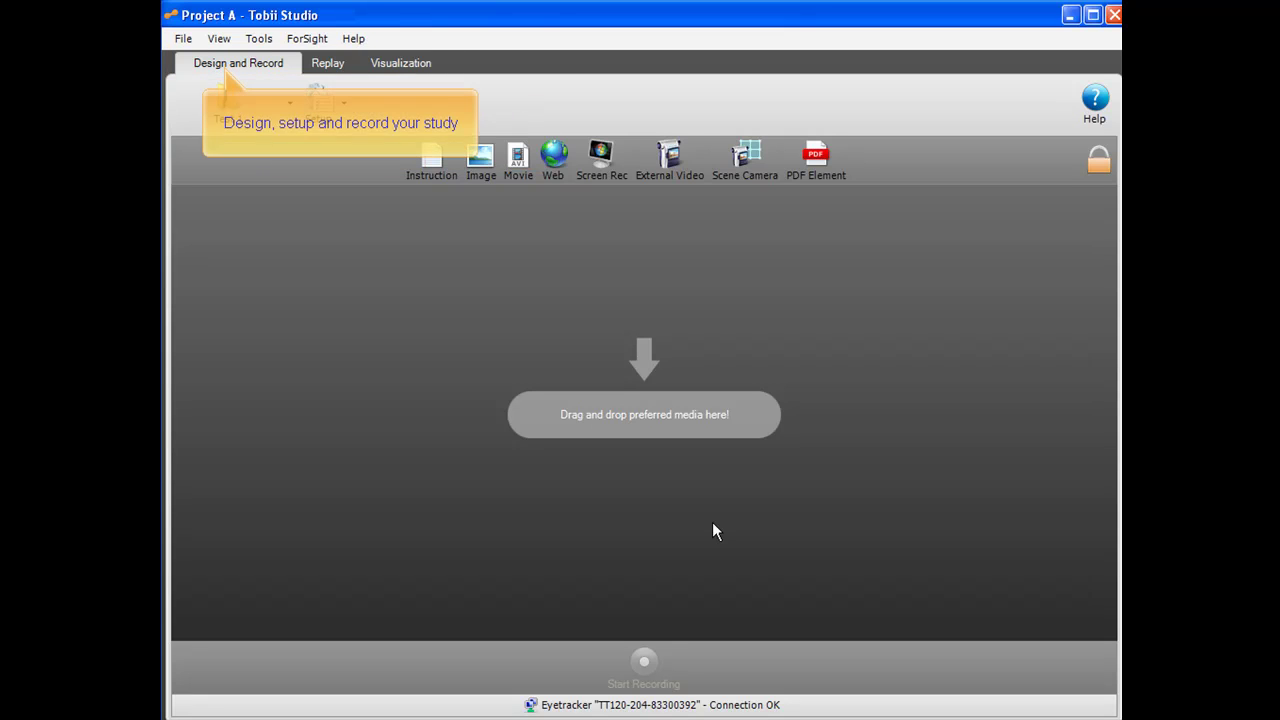
pyautogui.click(326, 62)
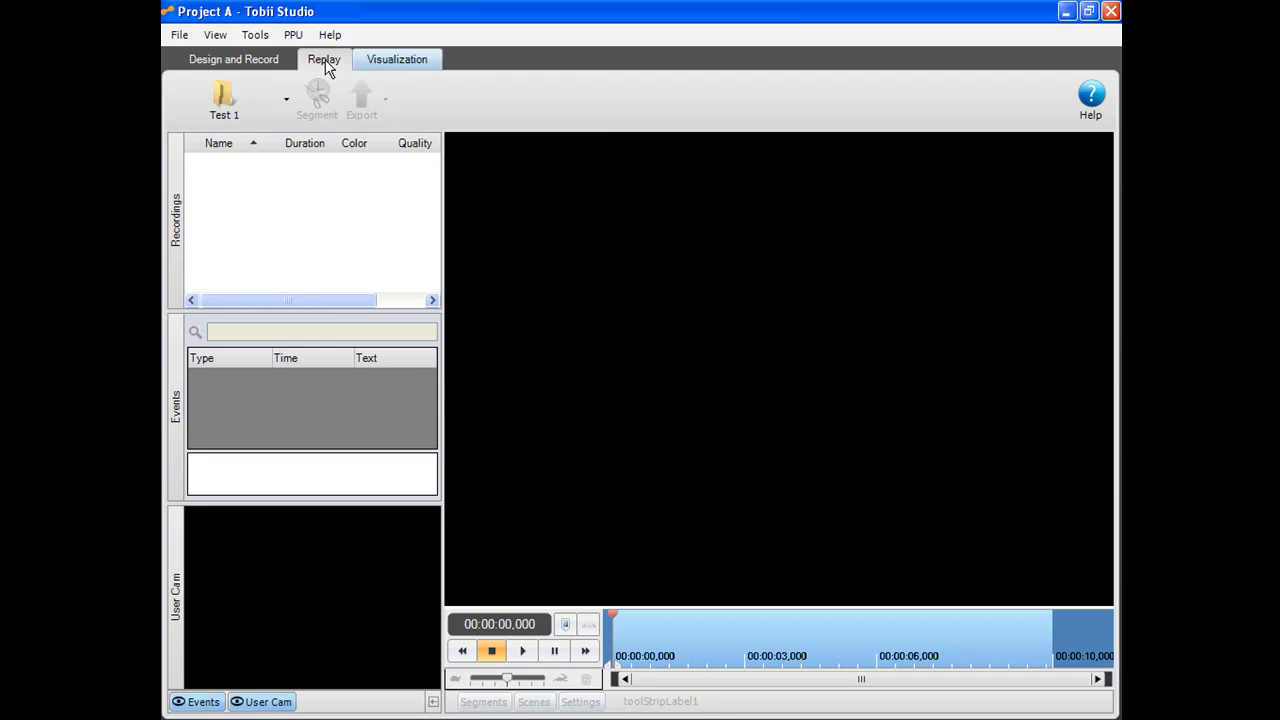
pyautogui.click(413, 64)
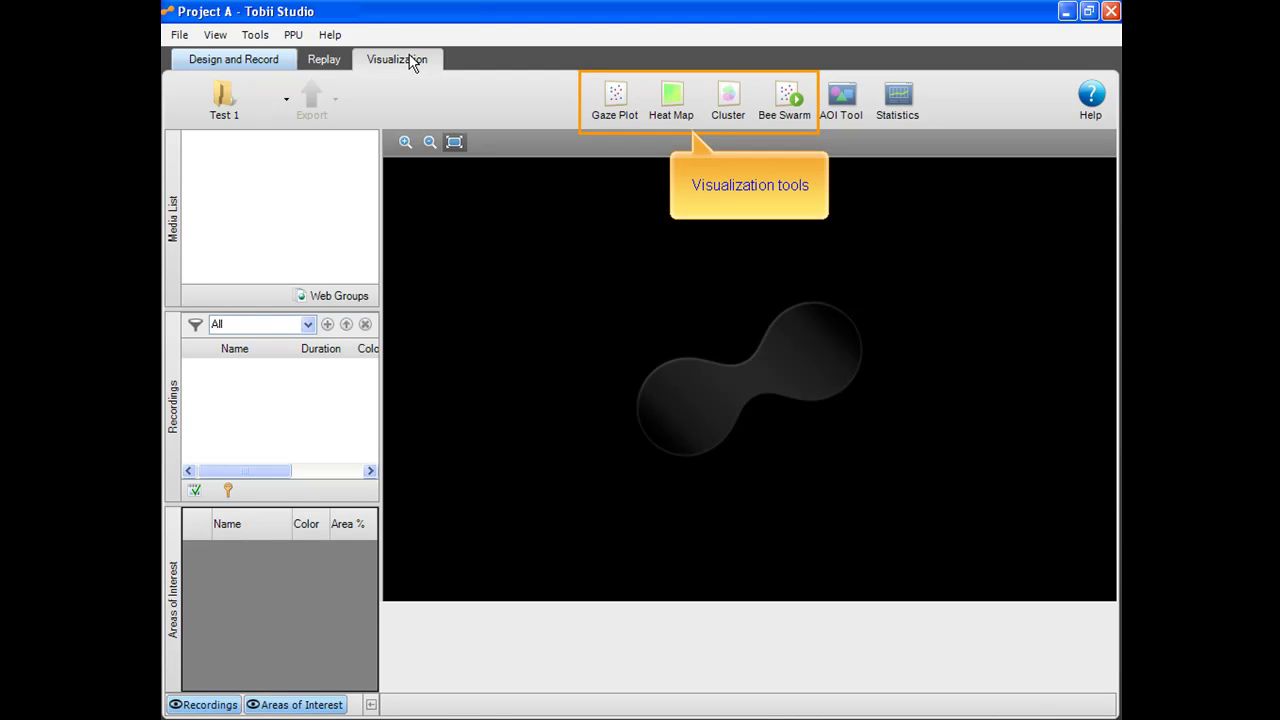
pyautogui.click(238, 60)
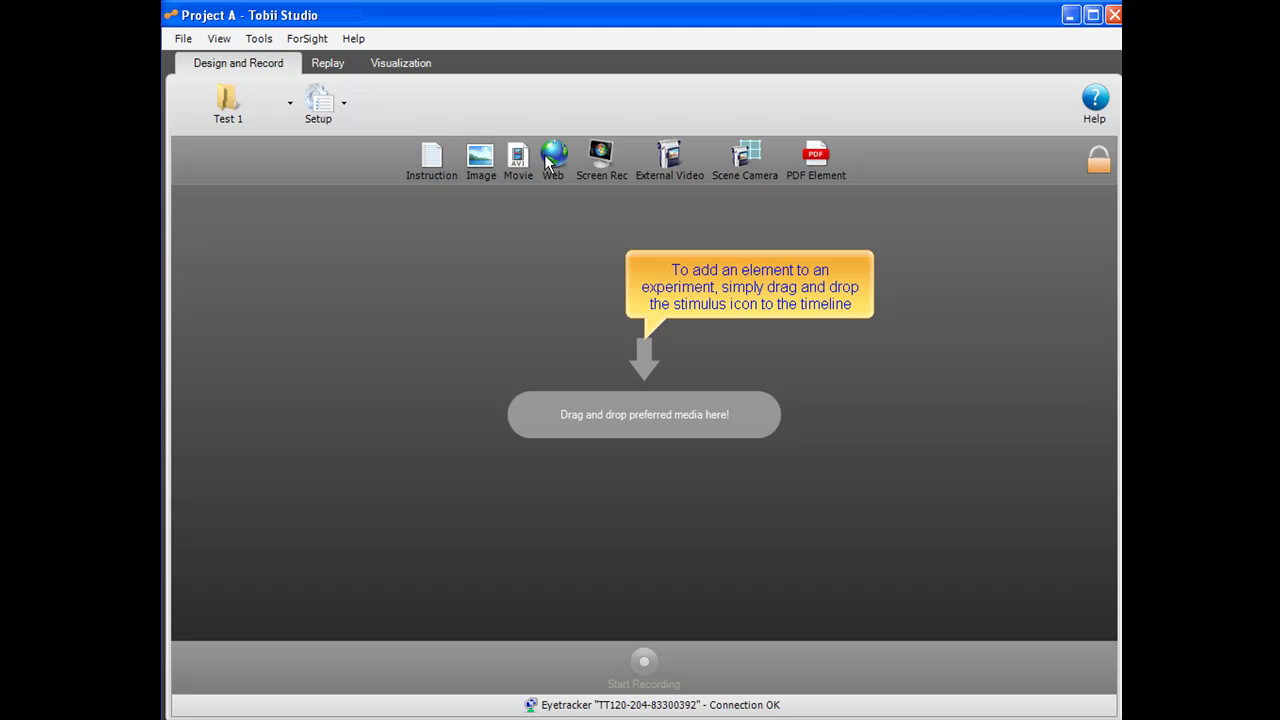
# - Add an image element loading image.jpg to the timeline with a 7,000 view time
pyautogui.moveTo(558, 343); pyautogui.dragTo(550, 410)
pyautogui.moveTo(550, 404); pyautogui.dragTo(550, 404)
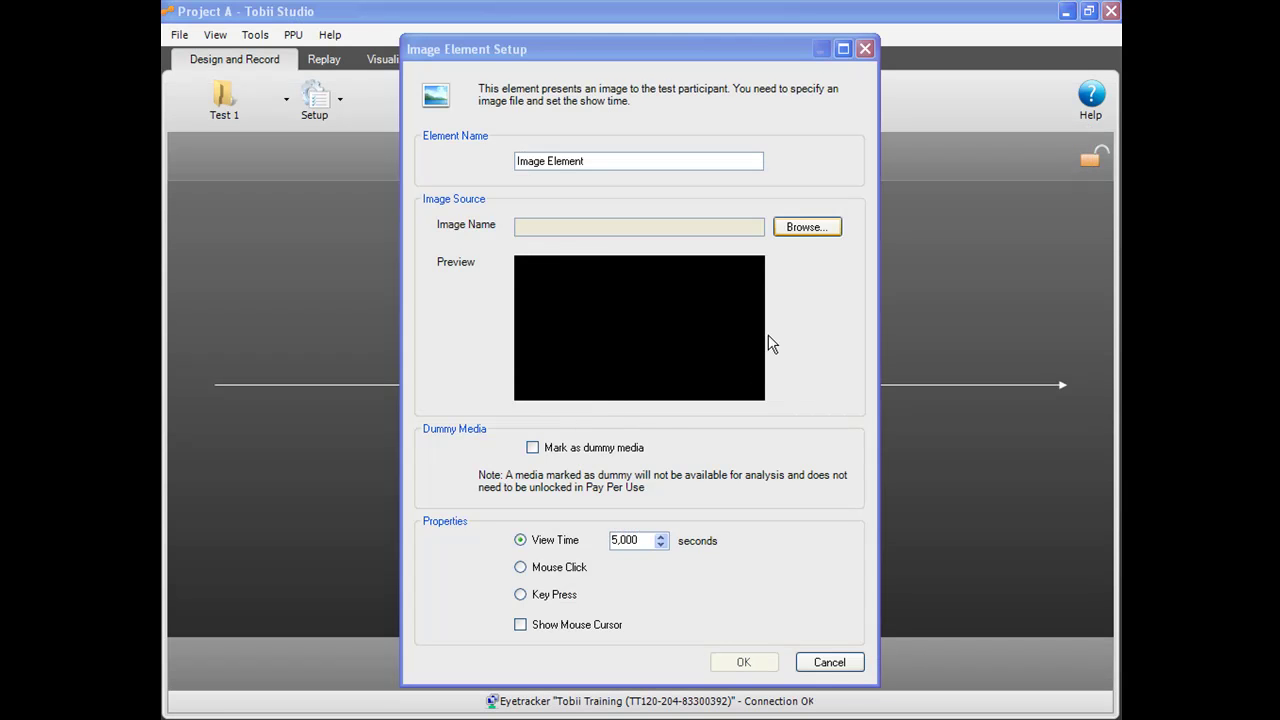
pyautogui.click(805, 228)
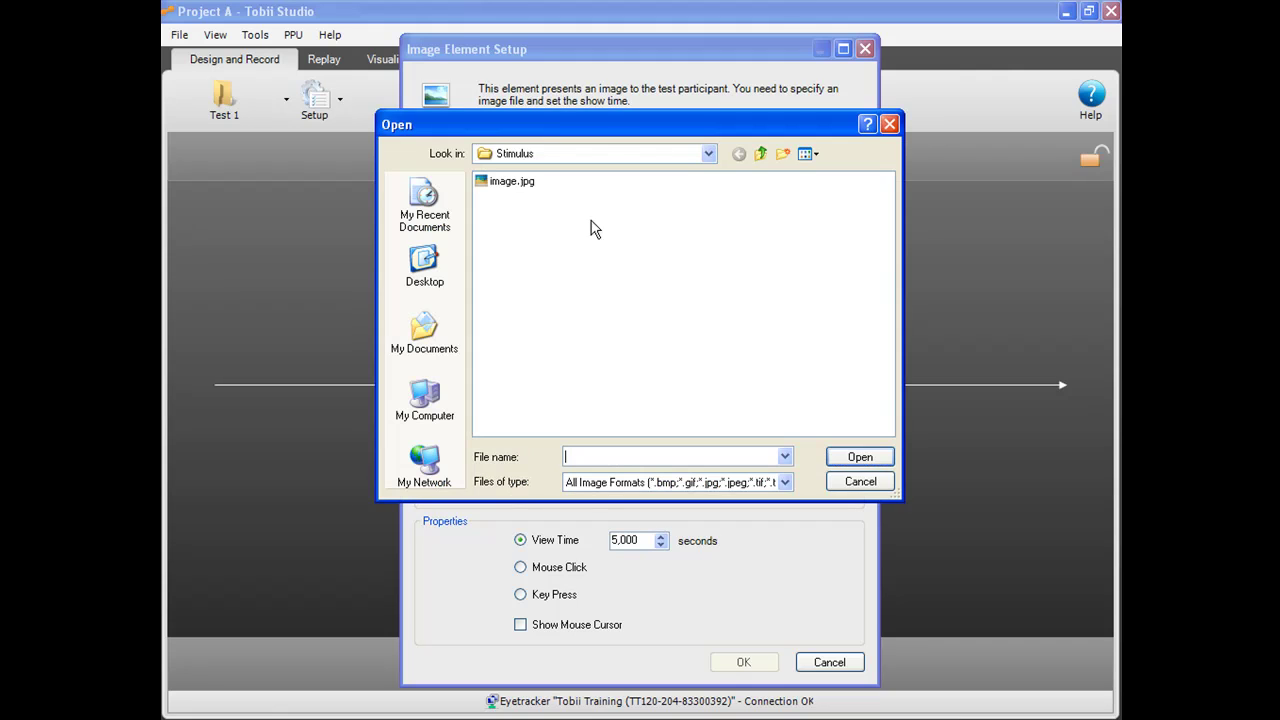
pyautogui.click(505, 182)
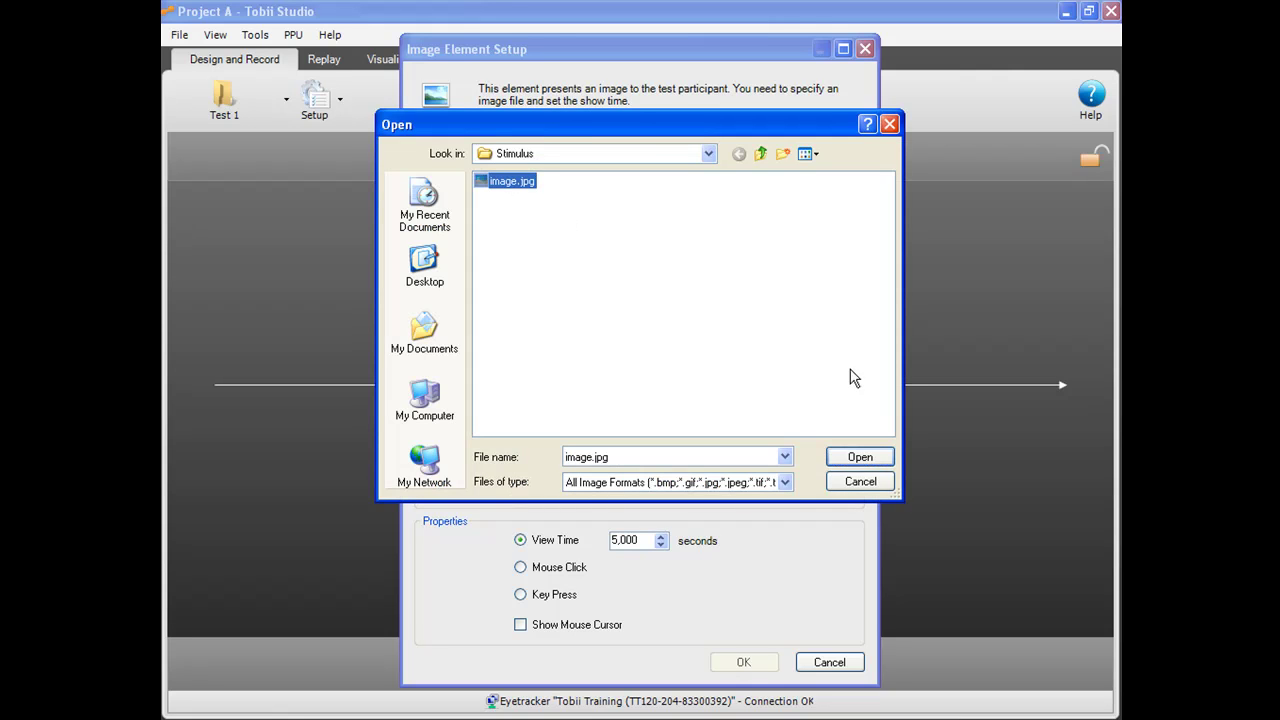
pyautogui.click(857, 456)
pyautogui.write('7,000')
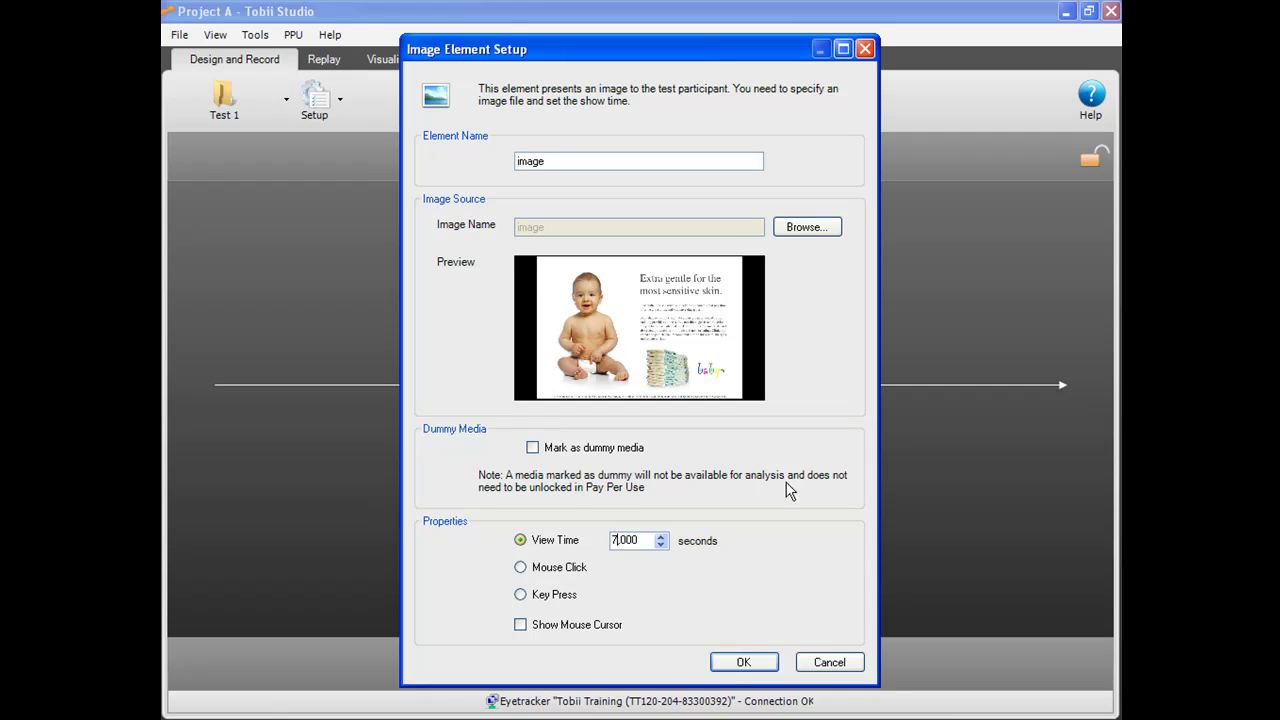
pyautogui.click(743, 664)
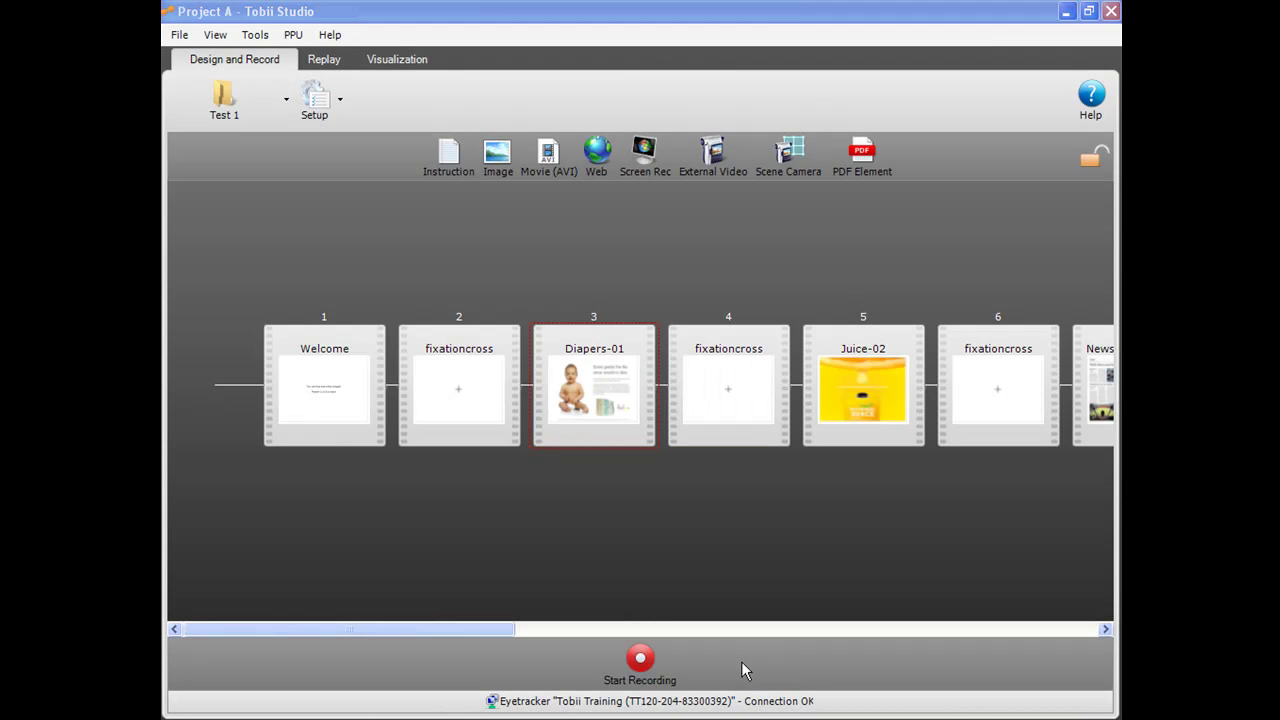
# - Mark Diapers-01 on the timeline as randomized, pairing it with Juice-02
pyautogui.rightClick(600, 405)
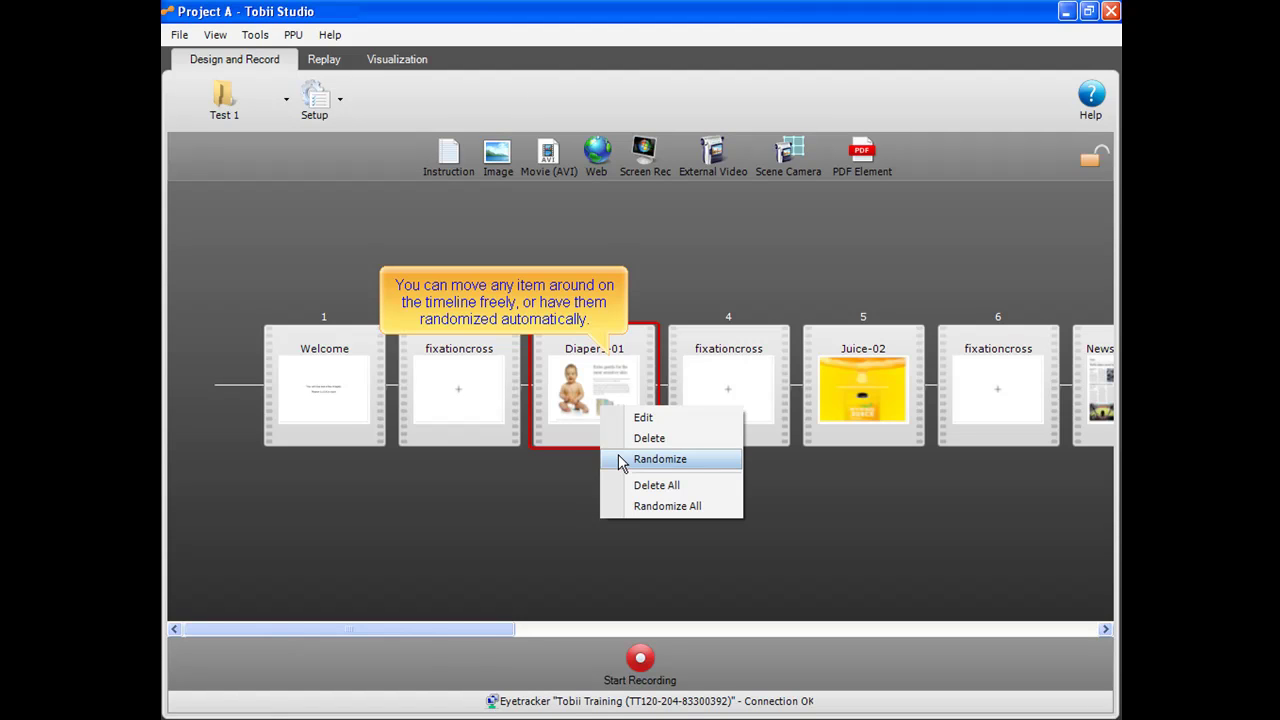
pyautogui.click(620, 459)
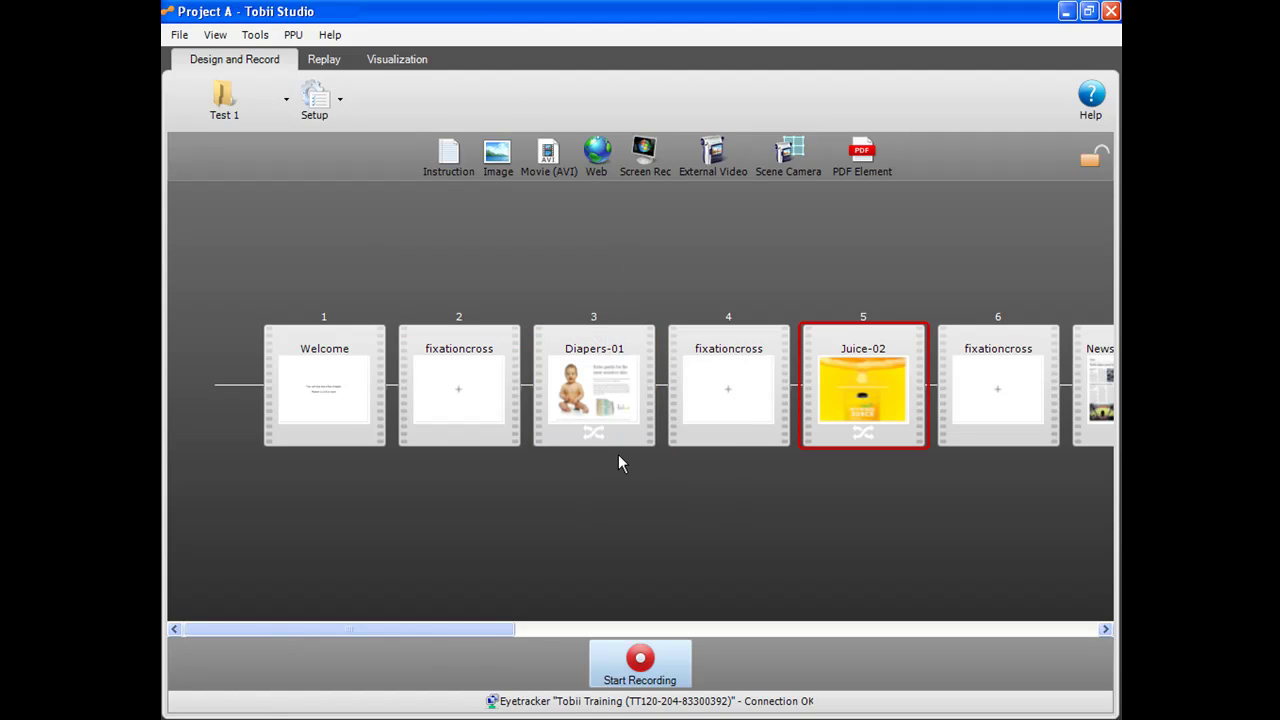
# - Register participant 'Respondent A' with web use Every day and age 36-40, then proceed to calibration
pyautogui.click(641, 660)
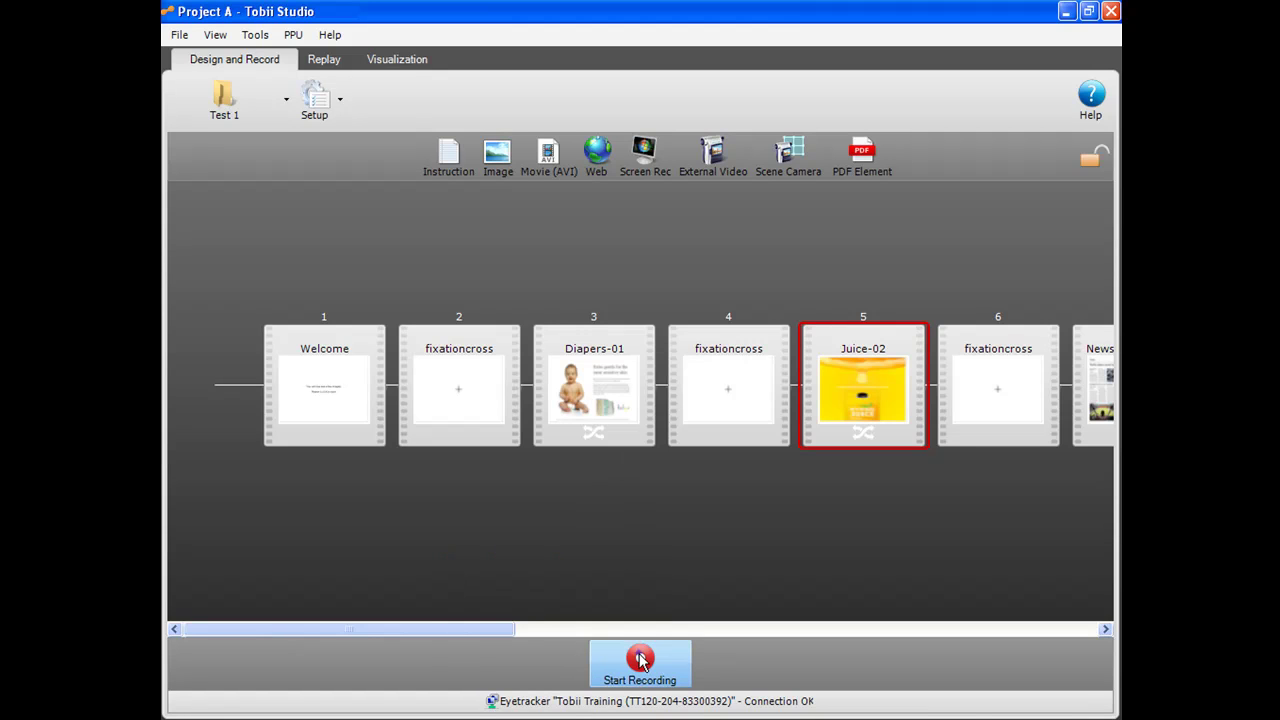
pyautogui.write('Respondent A')
pyautogui.click(818, 378)
pyautogui.click(789, 418)
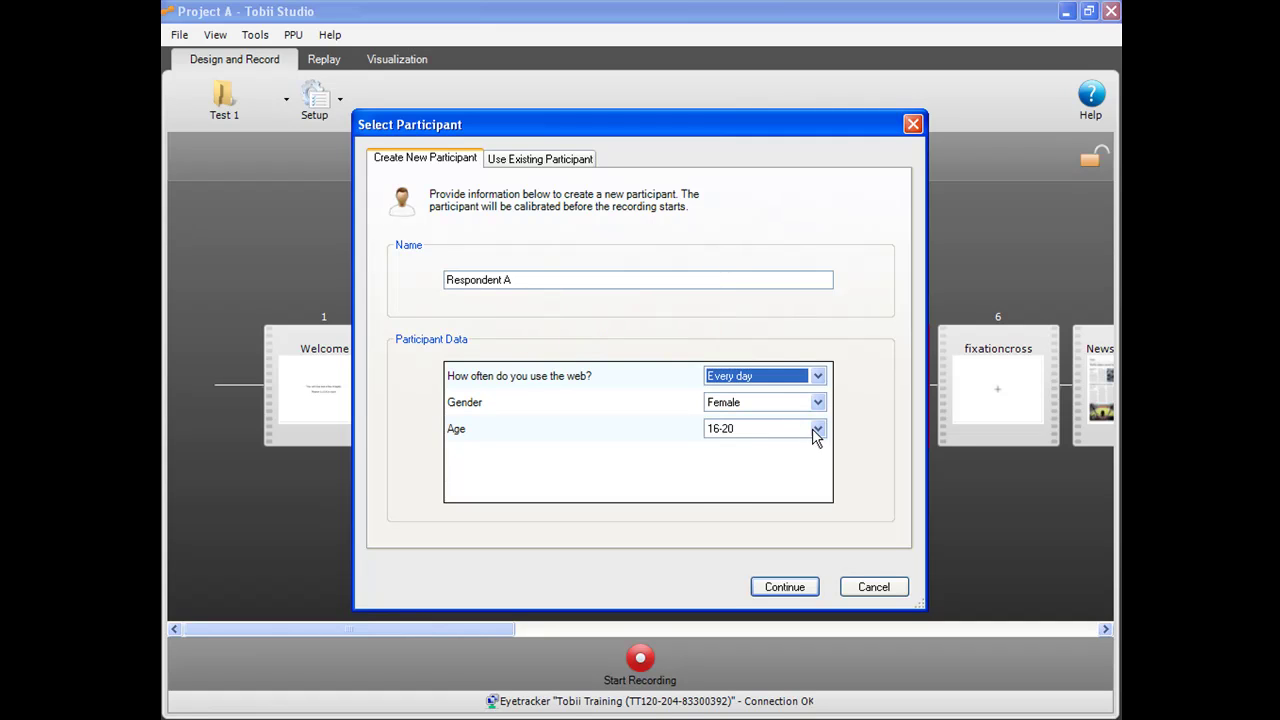
pyautogui.click(816, 430)
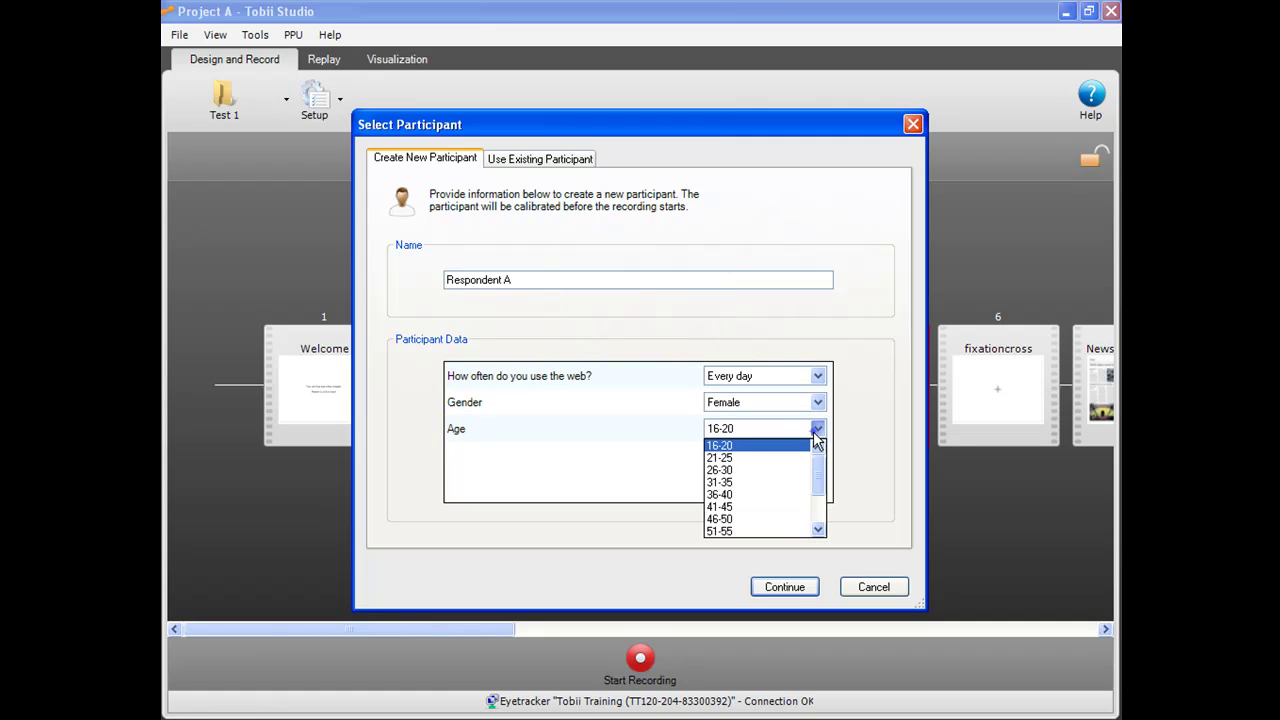
pyautogui.click(770, 500)
pyautogui.click(768, 590)
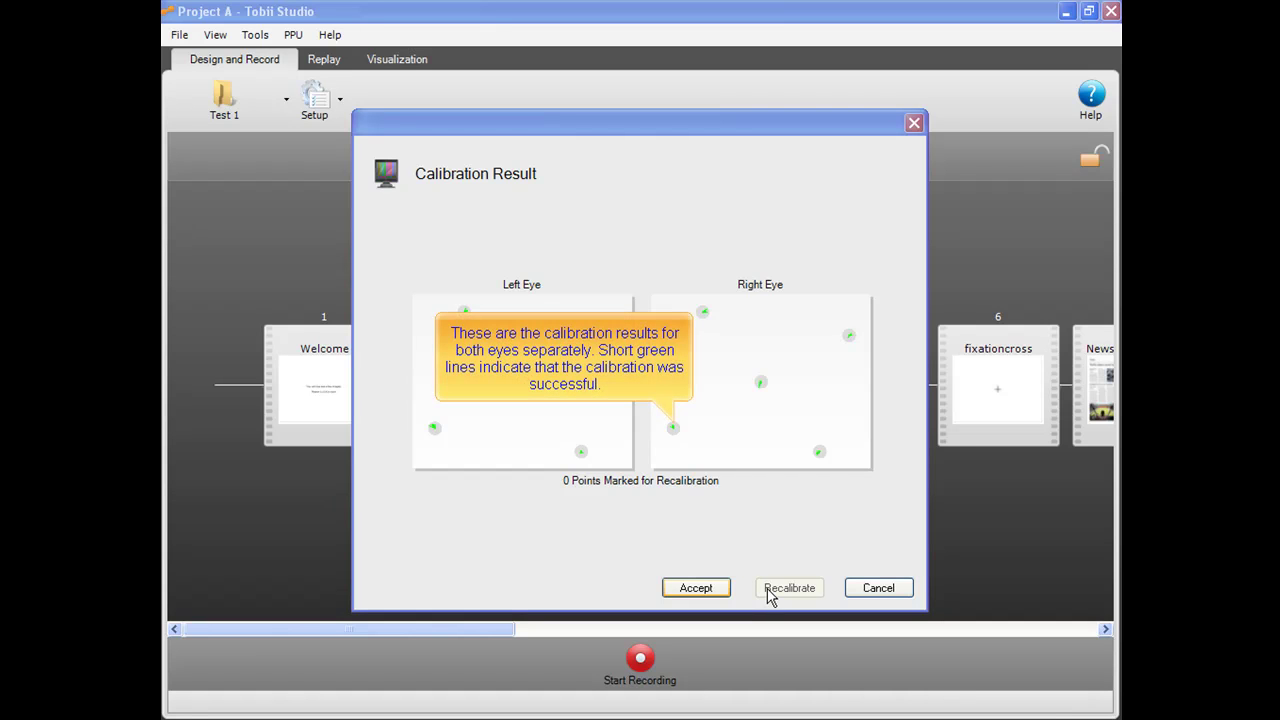
# - Accept the successful calibration result for both eyes
pyautogui.click(700, 592)
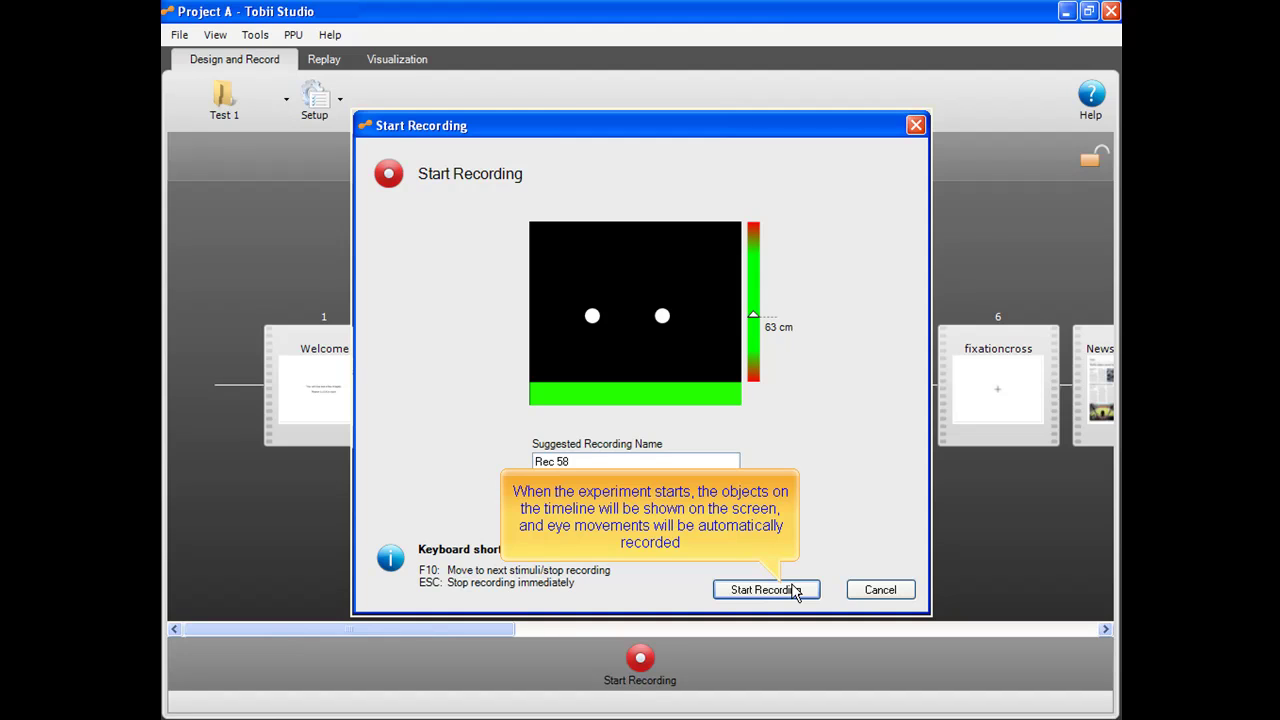